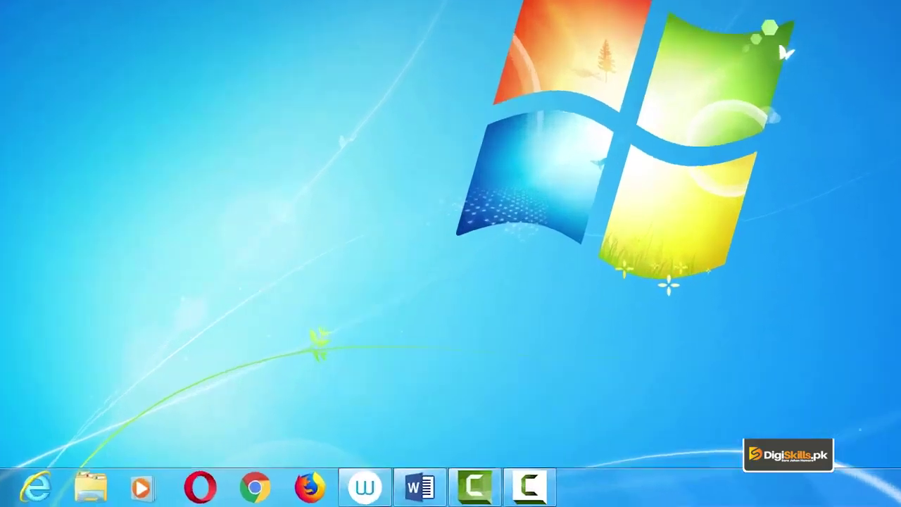
- In Chrome, search the web for 'create an account for students and educators'
click(265, 489)
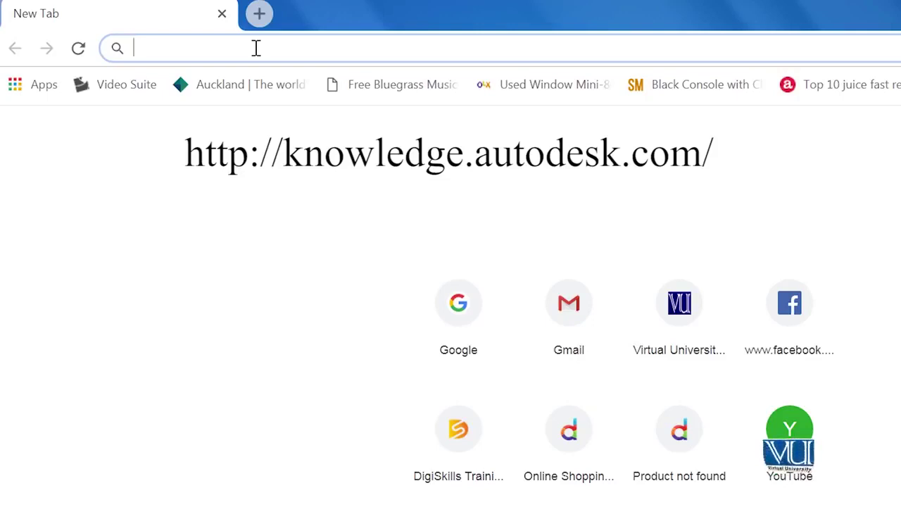
text(cr)
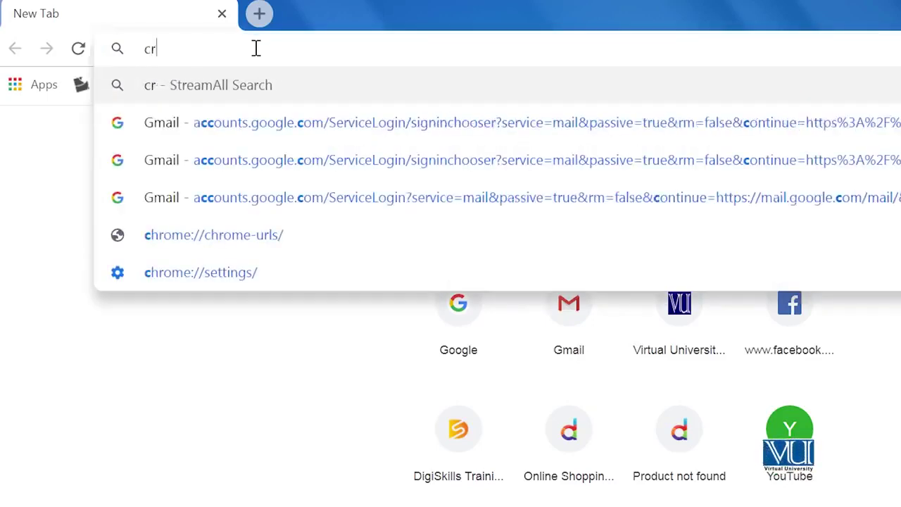
key(BackSpace)
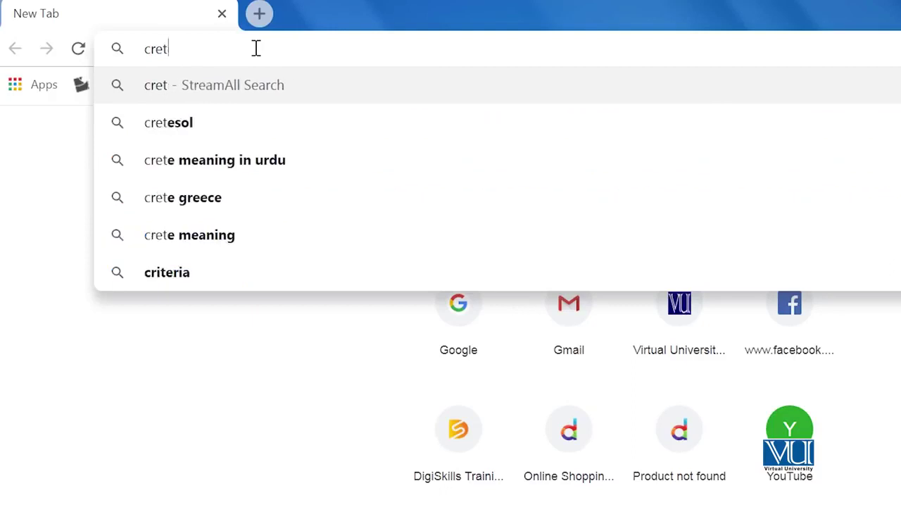
key(BackSpace)
key(BackSpace)
text(e an )
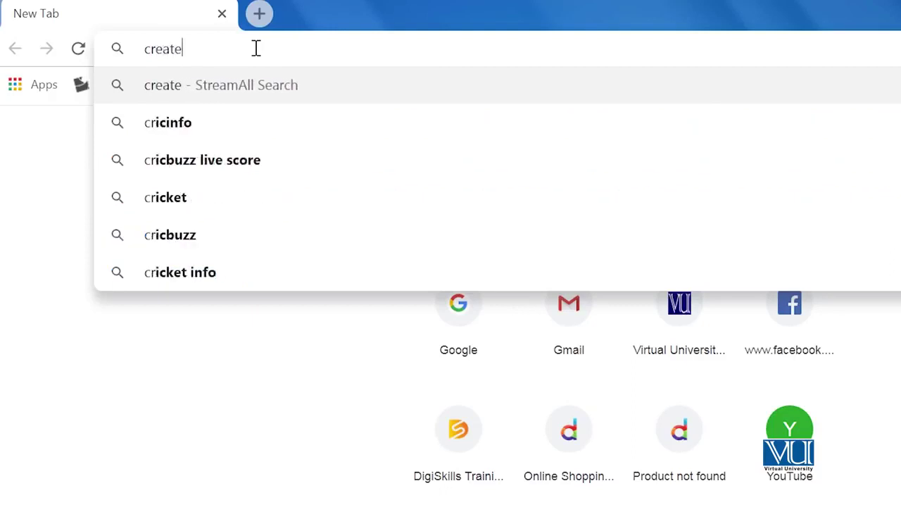
text(account for students and educators)
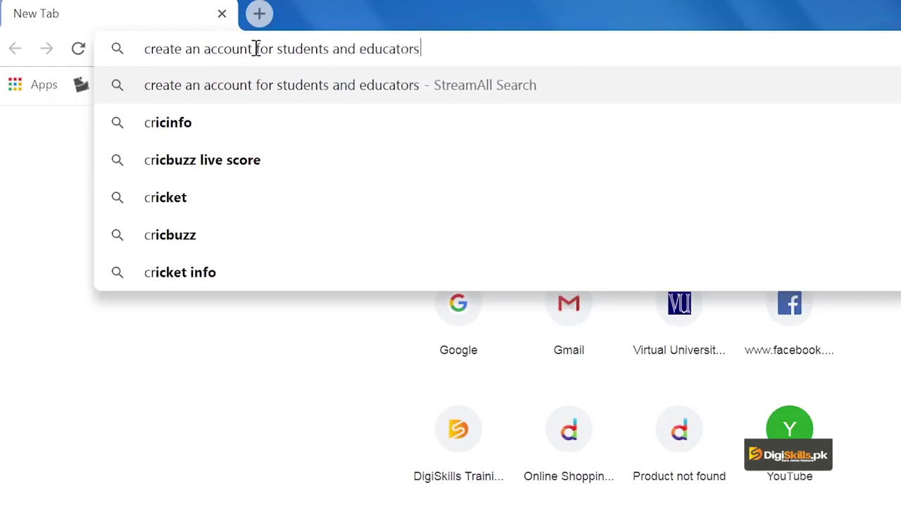
key(Return)
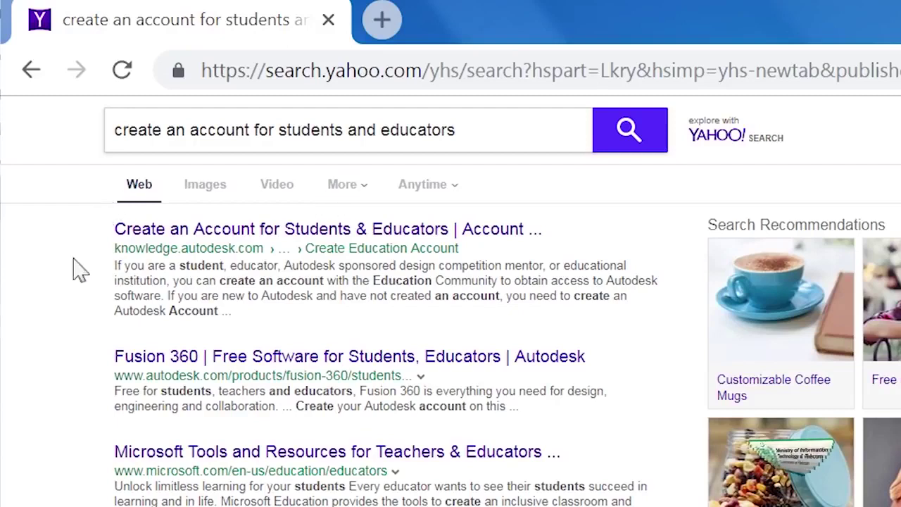
- Open the Autodesk Knowledge Network account article and highlight the 'I don't have an Autodesk Account' heading
click(273, 238)
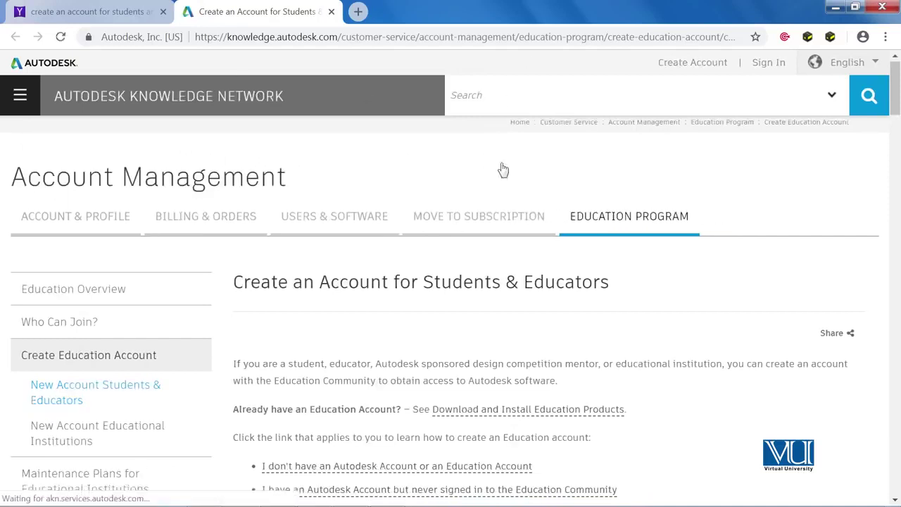
scroll(502, 167, down, 1)
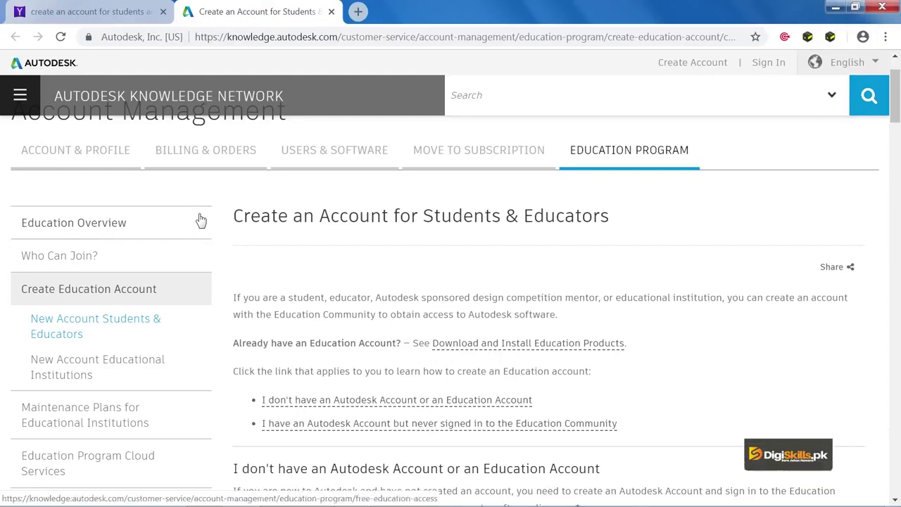
scroll(204, 225, down, 1)
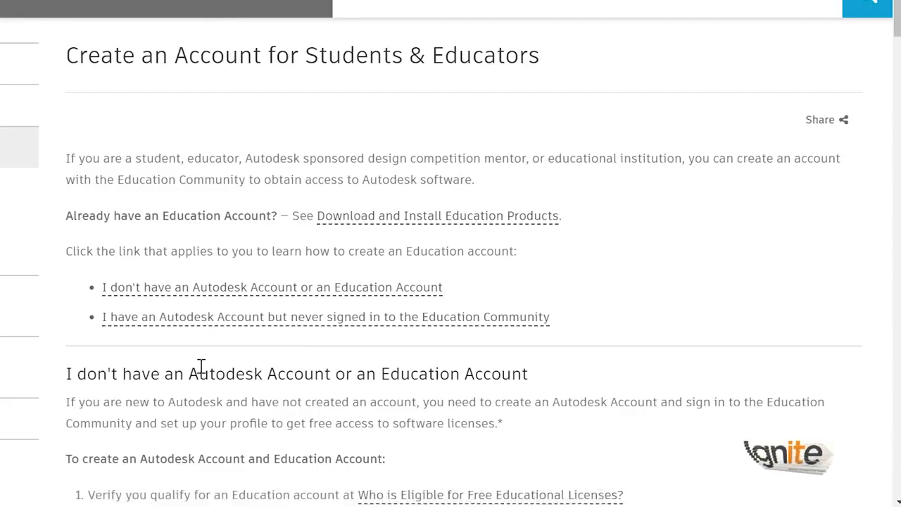
scroll(190, 361, down, 2)
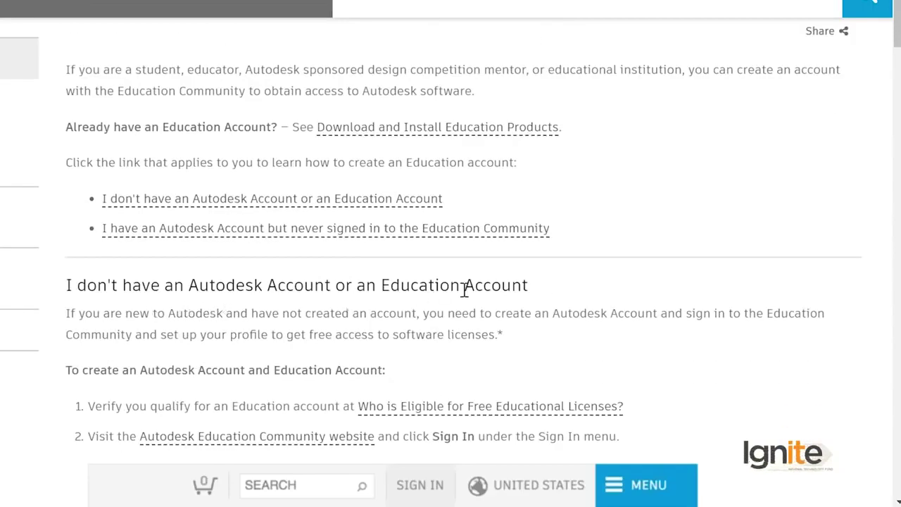
drag(524, 284, 65, 289)
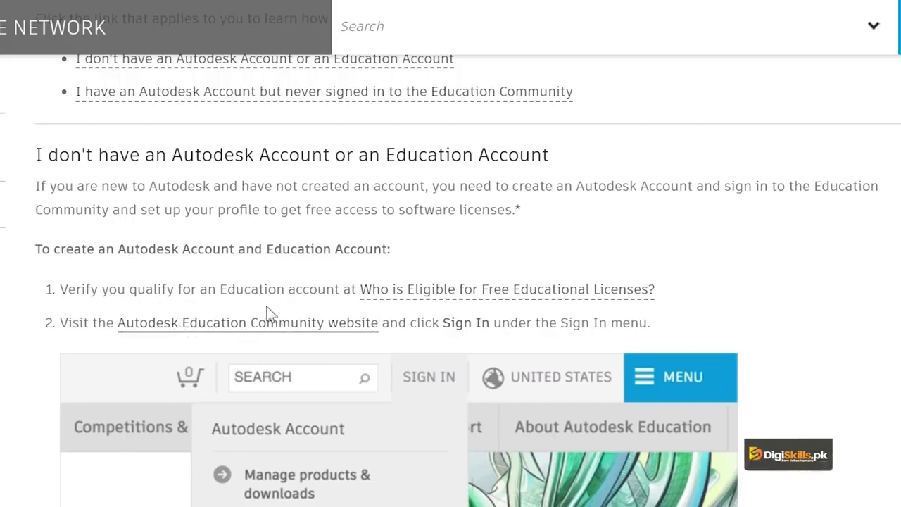
scroll(267, 312, down, 5)
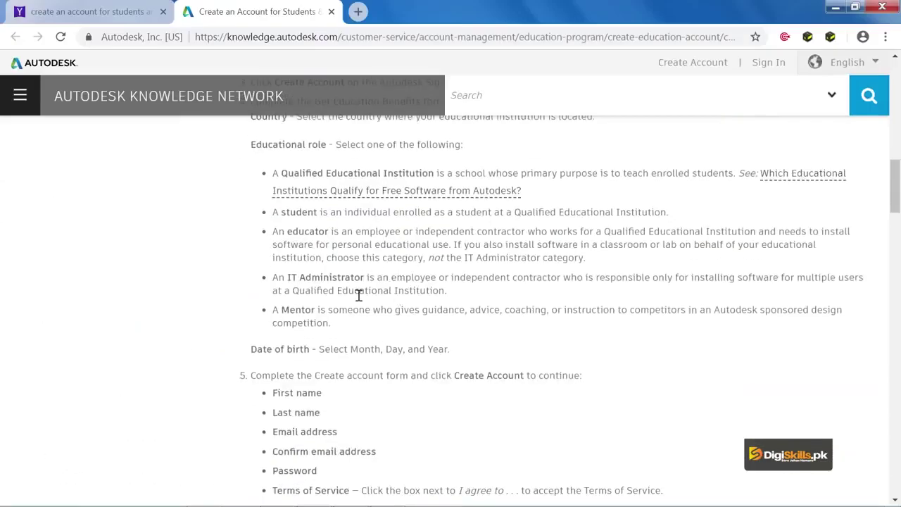
scroll(321, 354, down, 2)
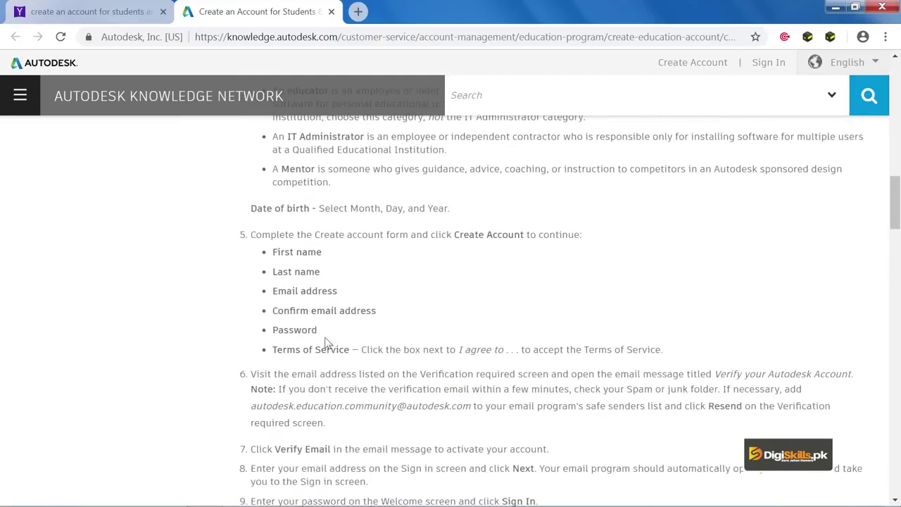
scroll(254, 207, up, 2)
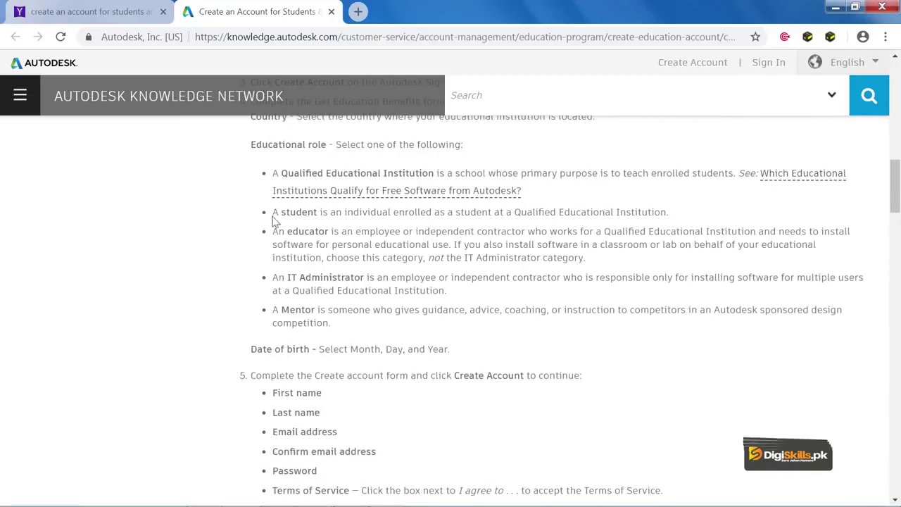
drag(288, 172, 409, 172)
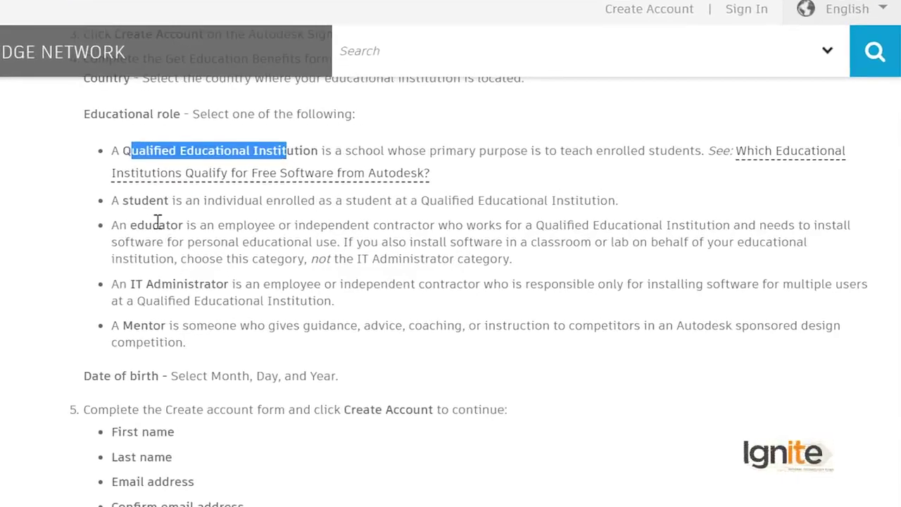
drag(275, 226, 218, 228)
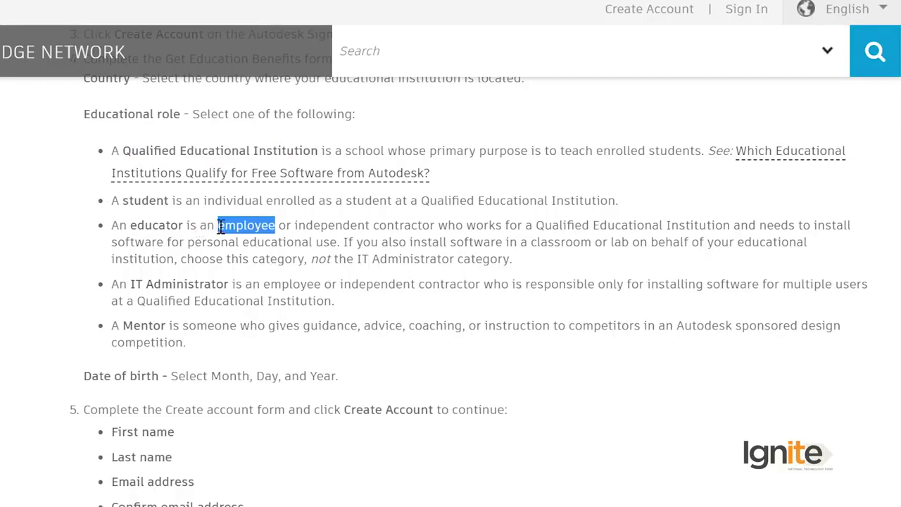
drag(219, 227, 241, 229)
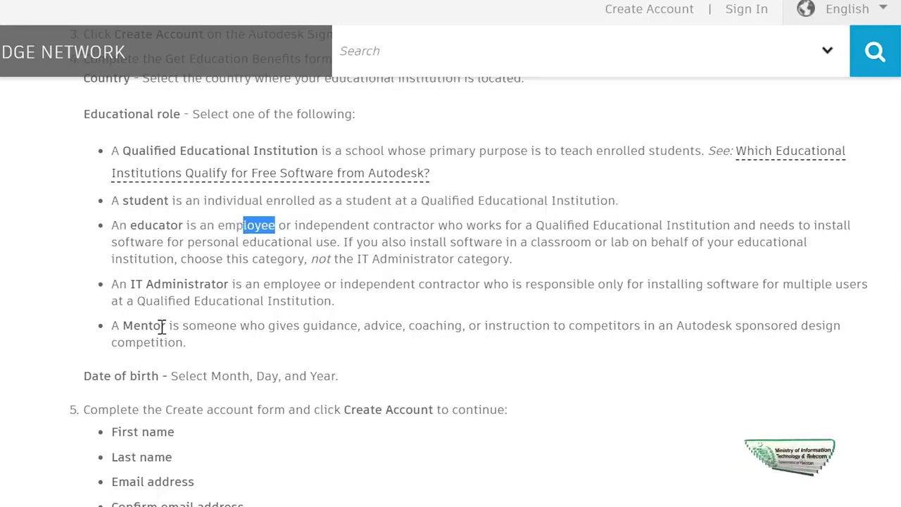
scroll(143, 309, down, 3)
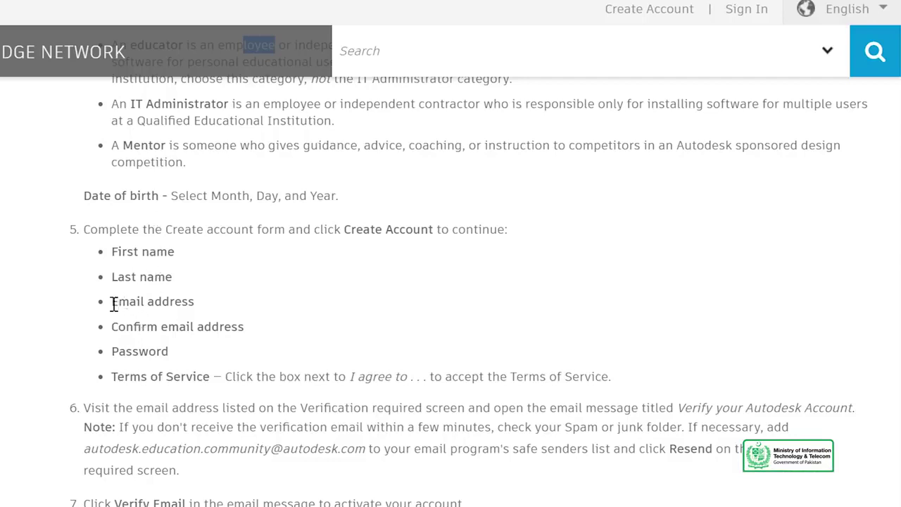
drag(113, 304, 180, 342)
scroll(181, 342, down, 7)
scroll(178, 343, down, 5)
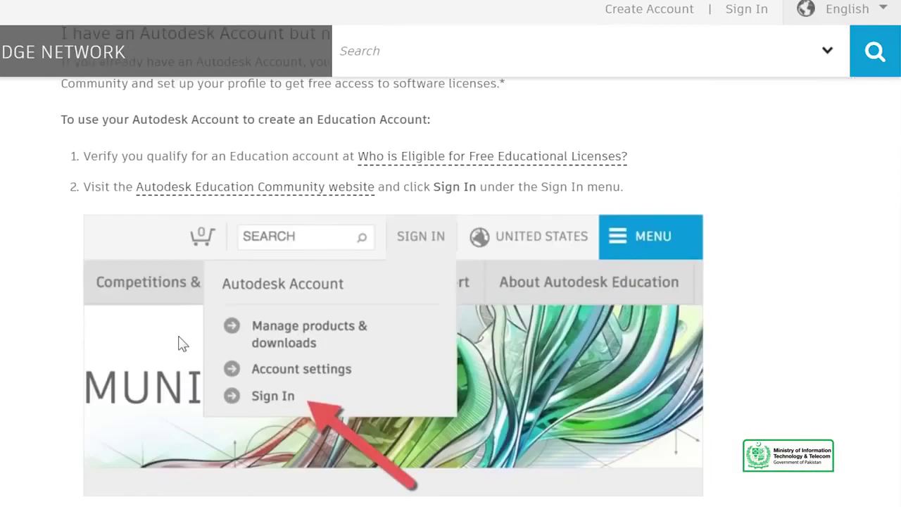
scroll(184, 303, down, 4)
scroll(187, 324, down, 5)
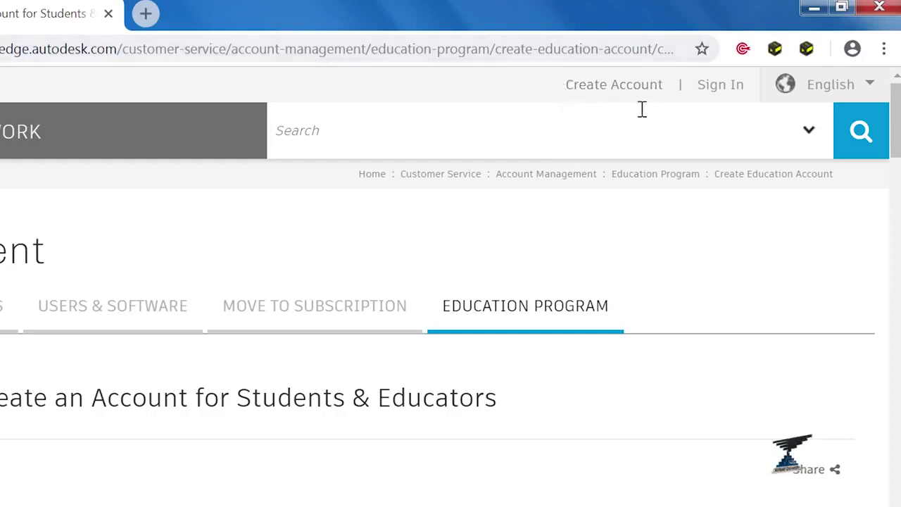
- Open the new-account form and enter the first name, last name and e-mail address
click(603, 85)
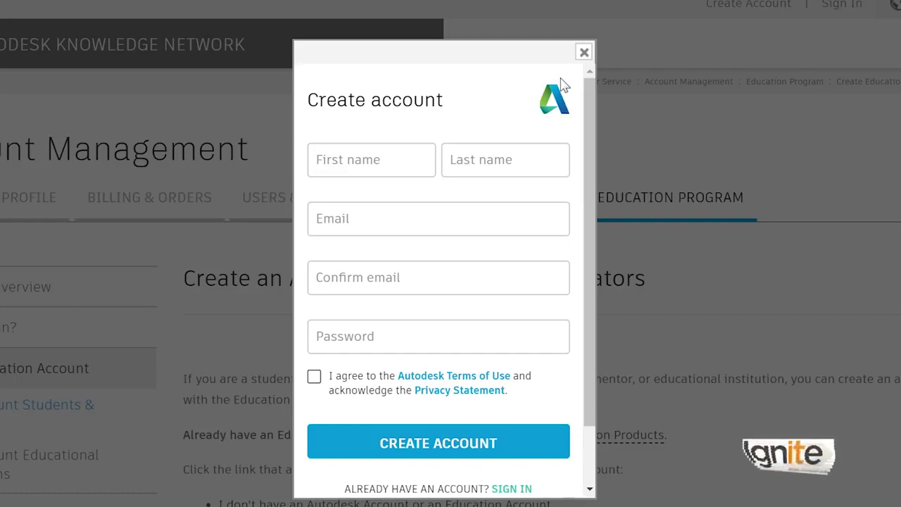
click(364, 153)
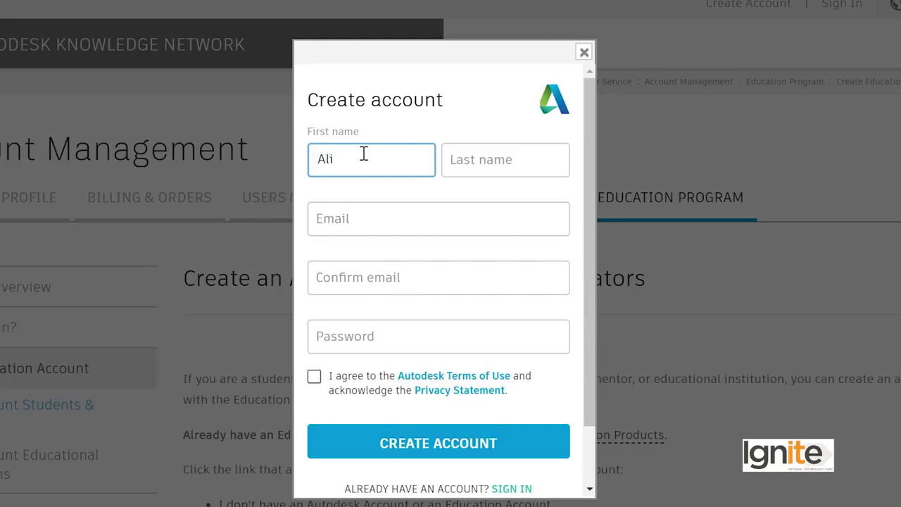
click(515, 152)
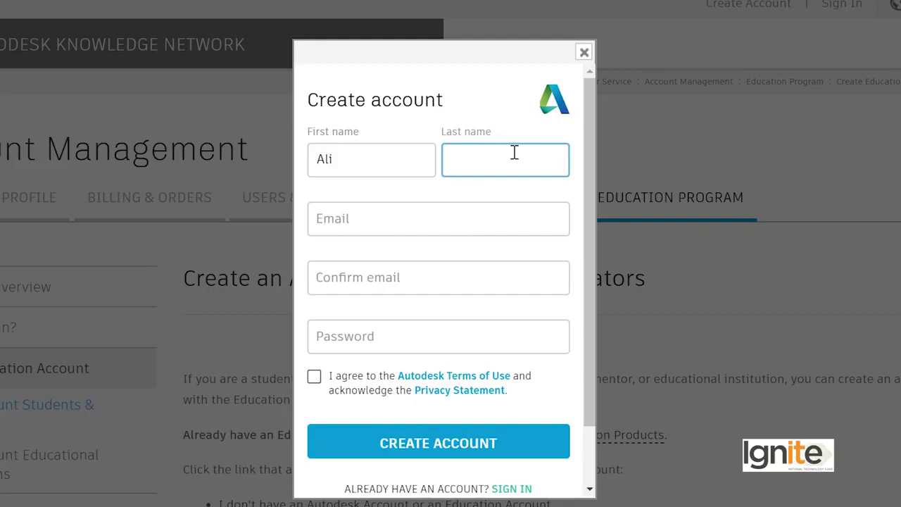
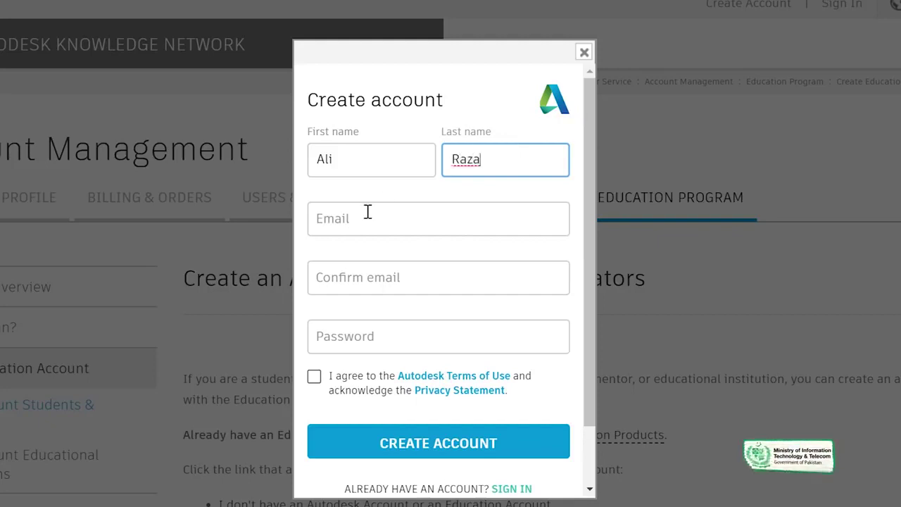
click(366, 211)
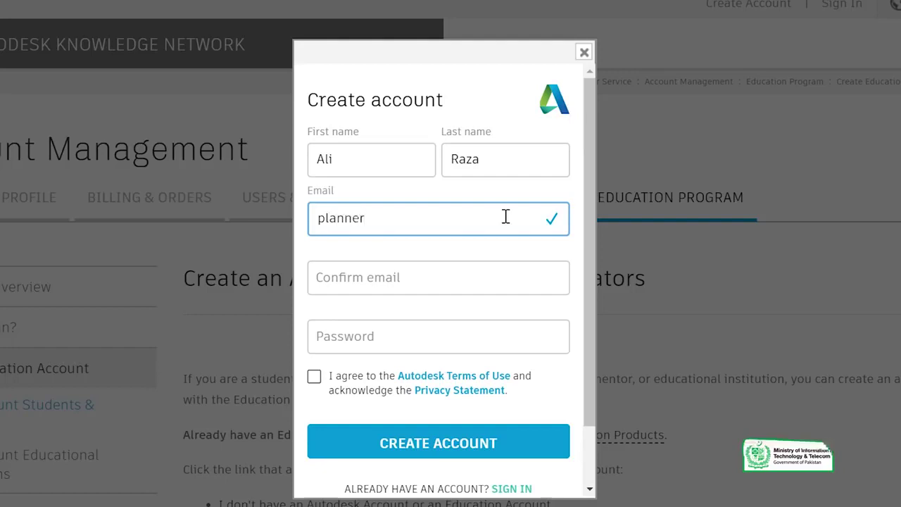
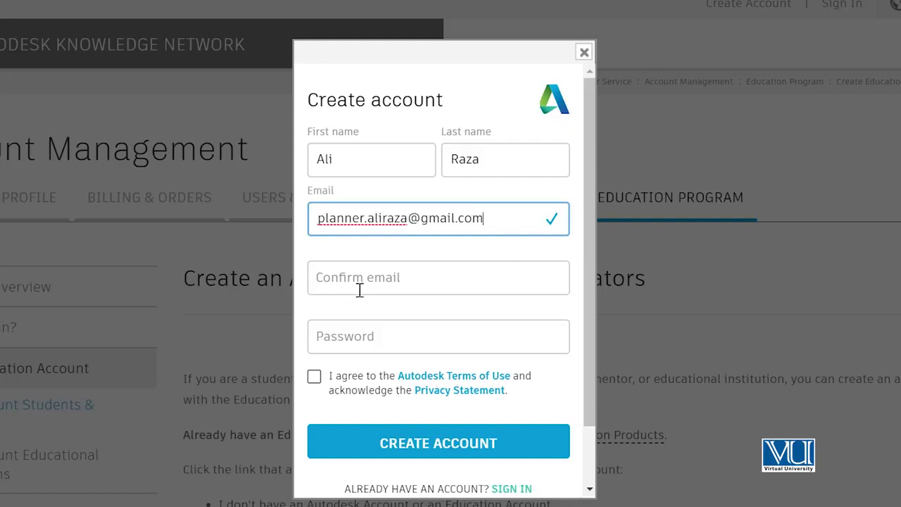
click(363, 280)
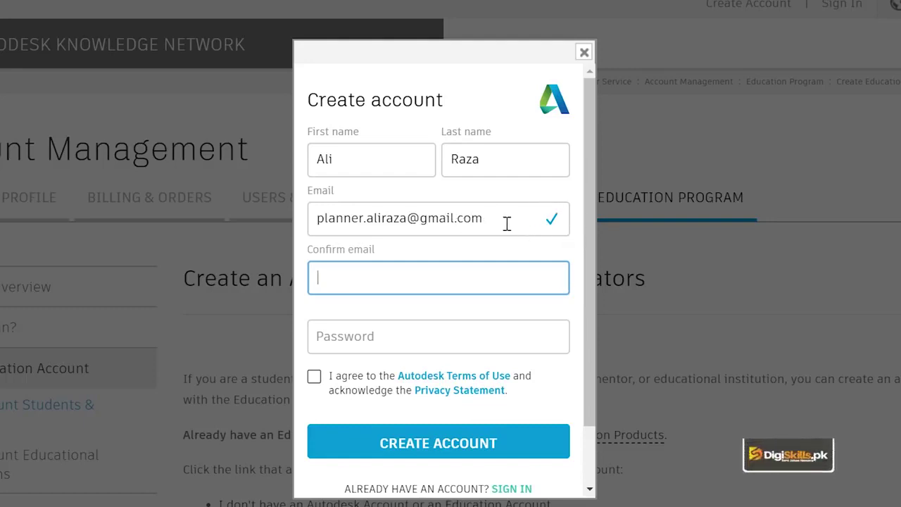
- Copy the entered e-mail address into the Confirm e-mail field
drag(482, 220, 312, 214)
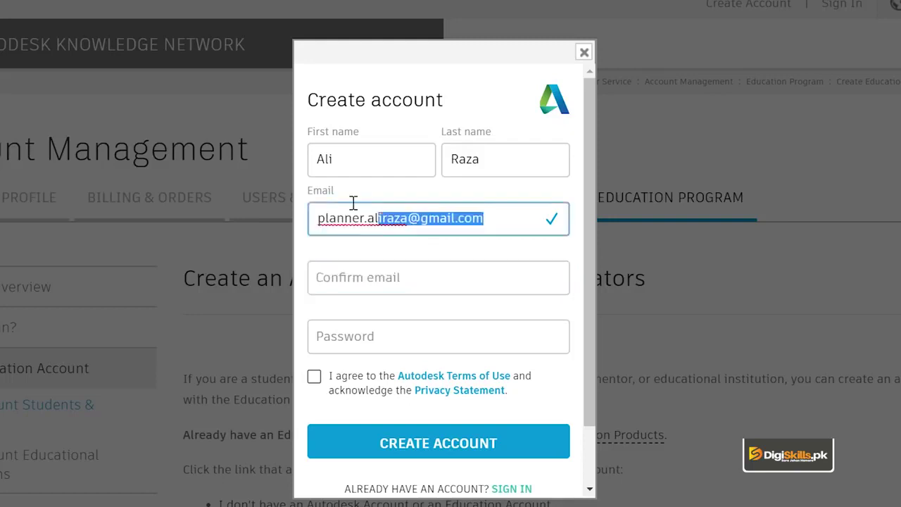
right_click(341, 221)
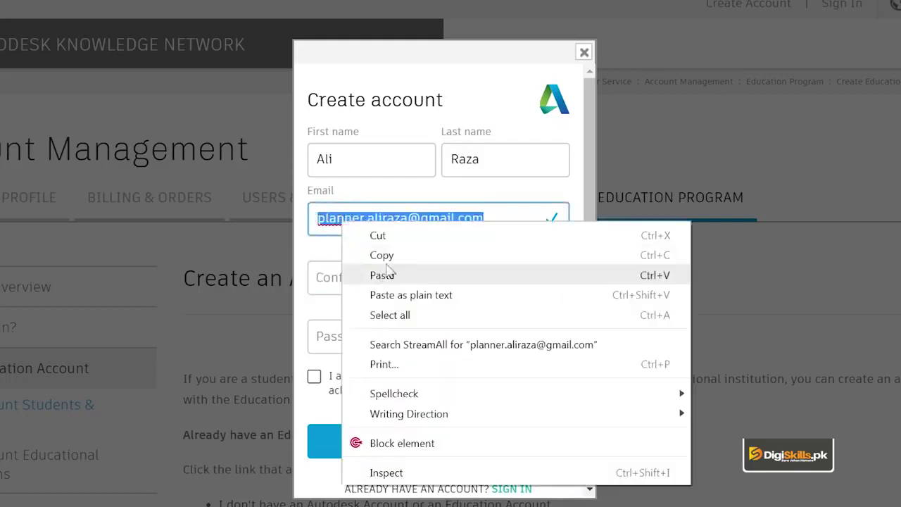
click(380, 255)
click(380, 284)
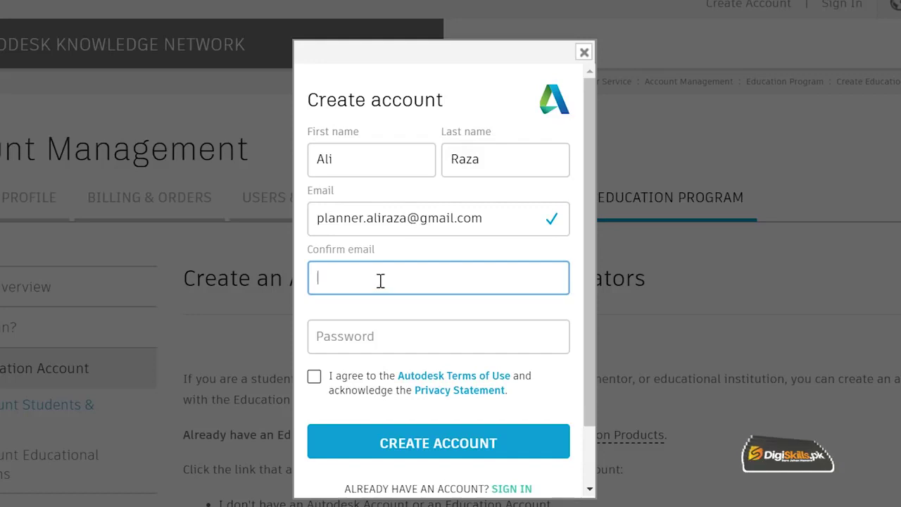
key(ctrl+v)
- Enter the account password and accept the Autodesk Terms of Use
click(437, 323)
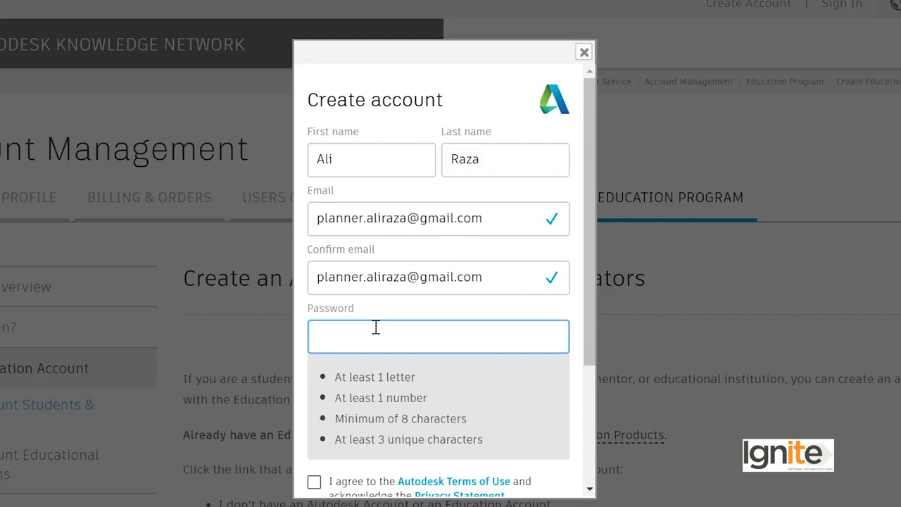
scroll(376, 328, down, 2)
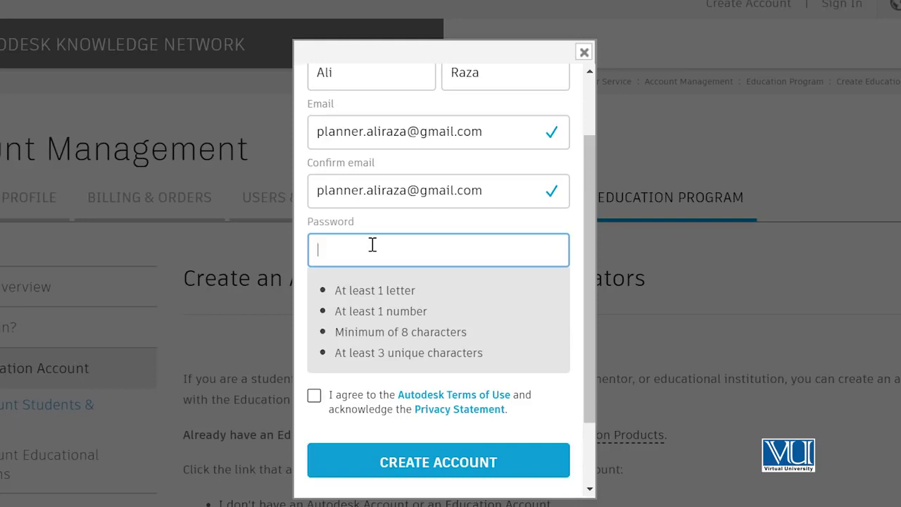
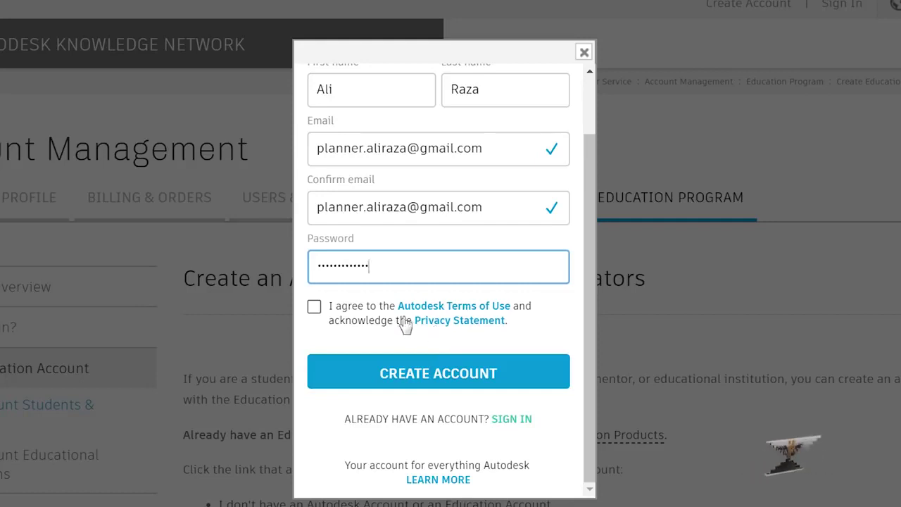
click(340, 307)
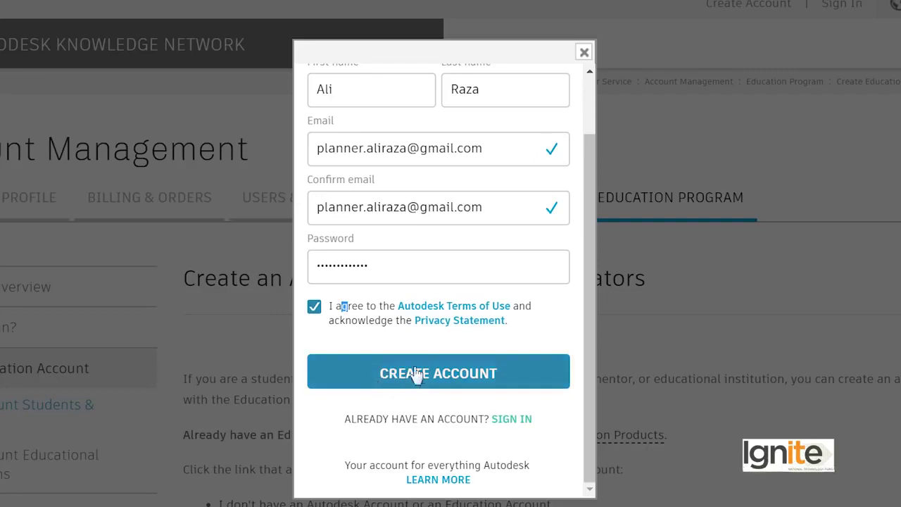
scroll(451, 275, down, 2)
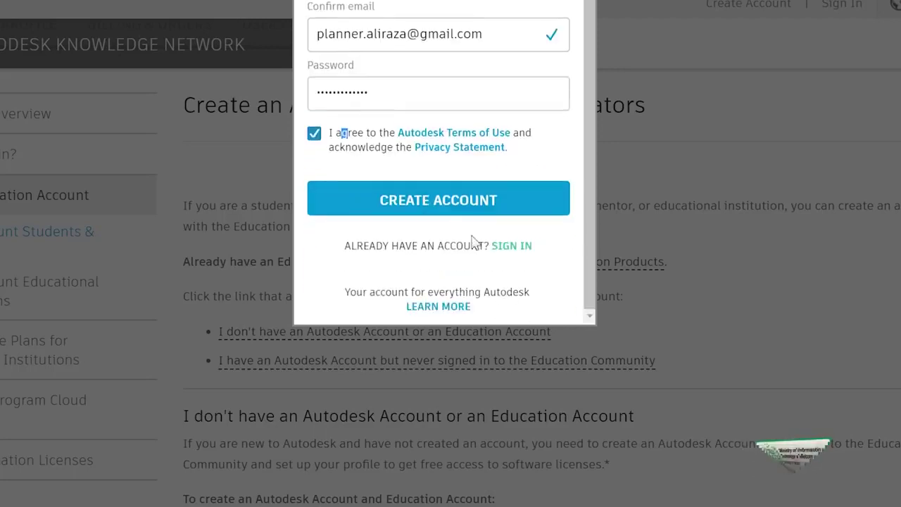
- Submit CREATE ACCOUNT, save the password in Chrome and dismiss the Password saved notice
click(428, 204)
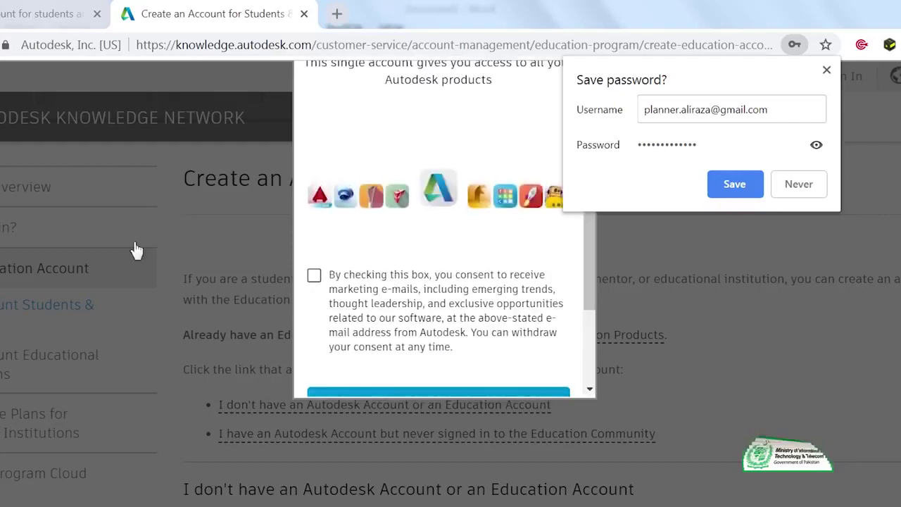
click(729, 190)
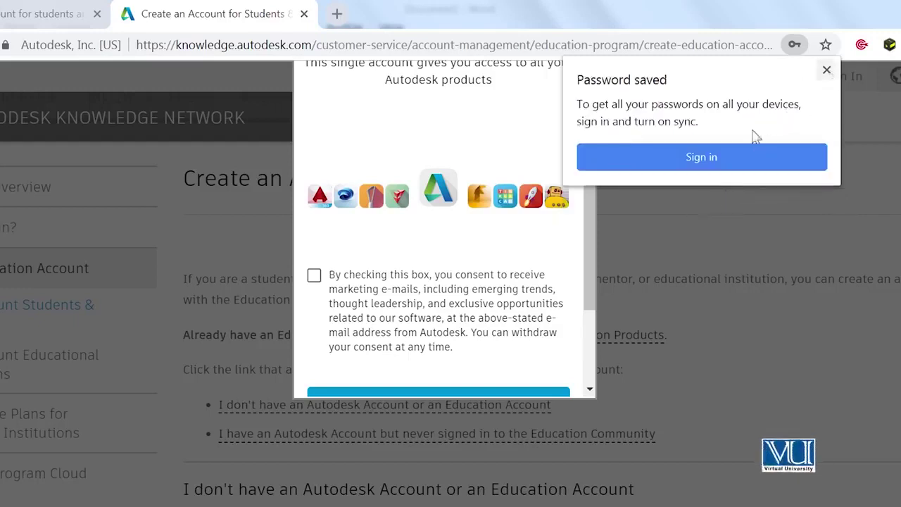
click(827, 70)
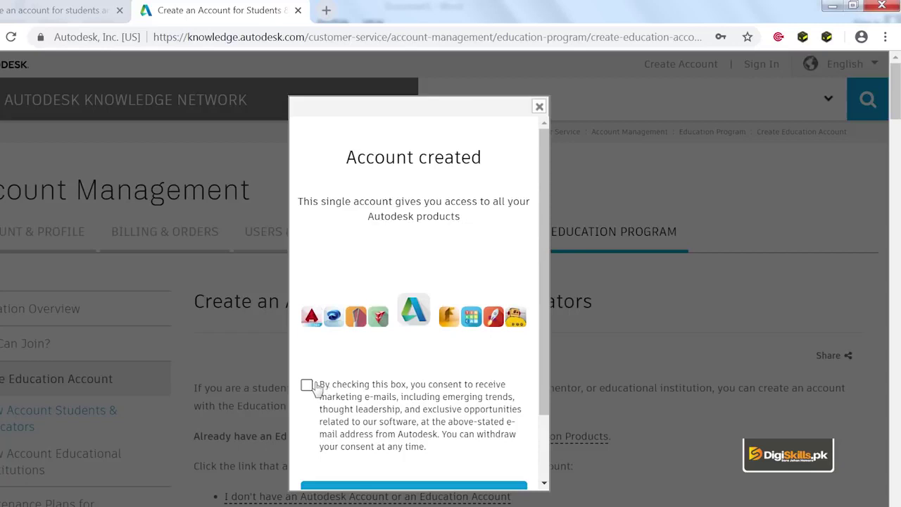
- Accept Autodesk marketing e-mails and close the Account created confirmation with DONE
scroll(312, 382, down, 2)
click(307, 312)
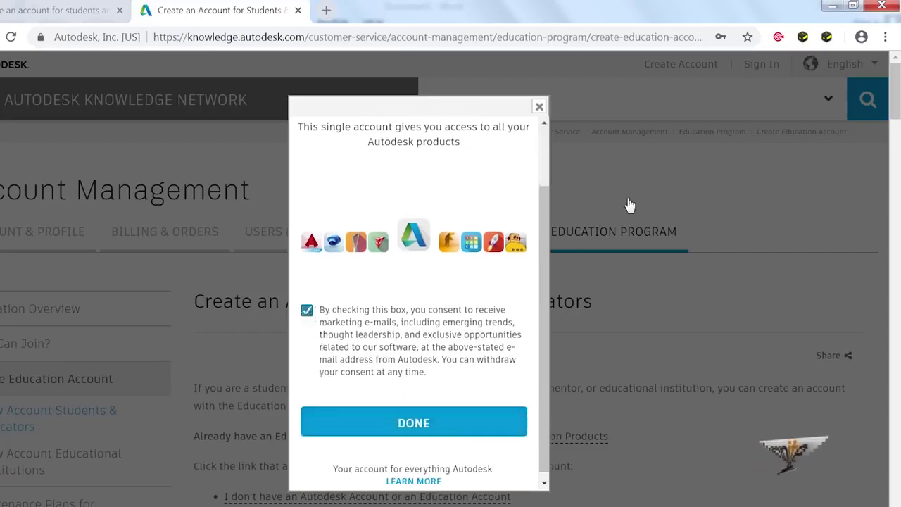
scroll(541, 271, down, 1)
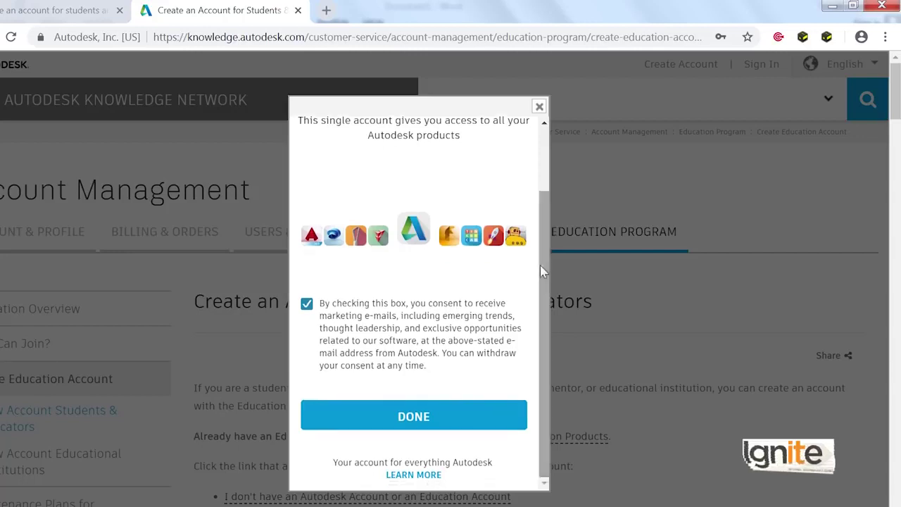
click(445, 418)
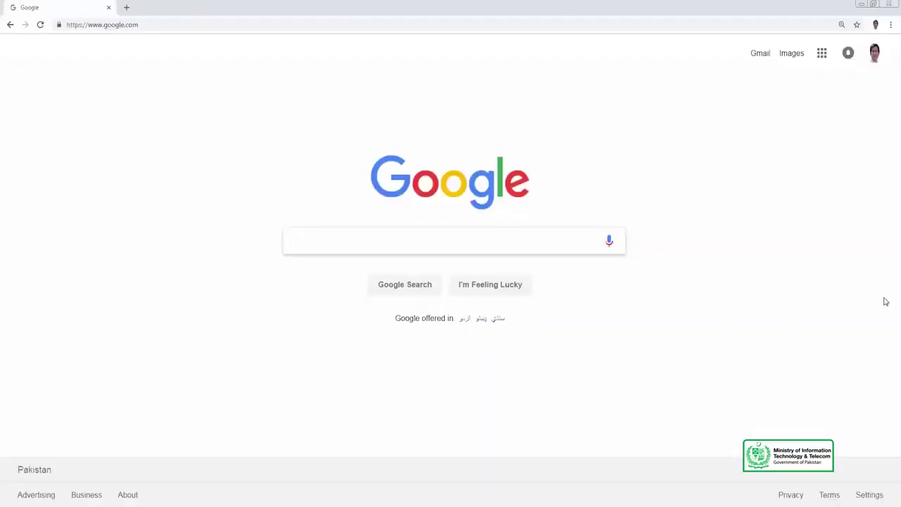
- Search Google for 'free download Autocad for students and educators' and open Autodesk's AutoCAD education result
text(free download Autocad for st)
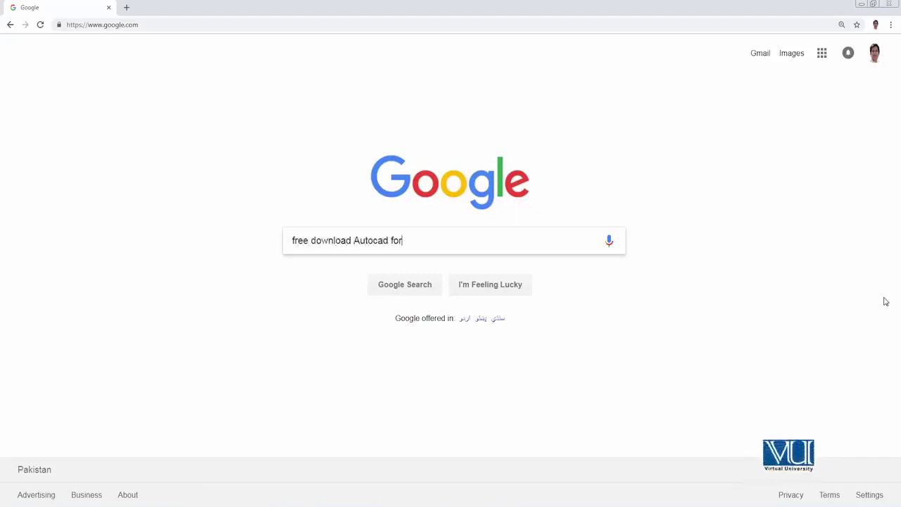
text(udents and educators)
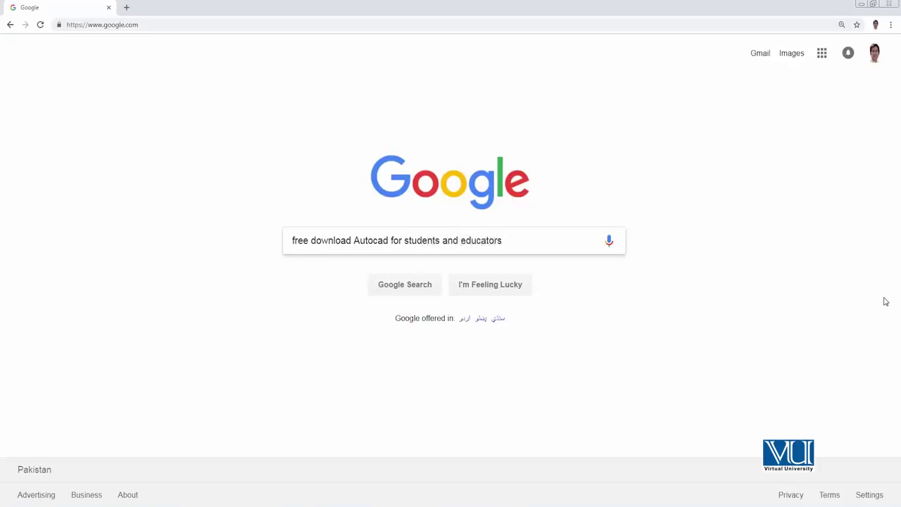
key(Return)
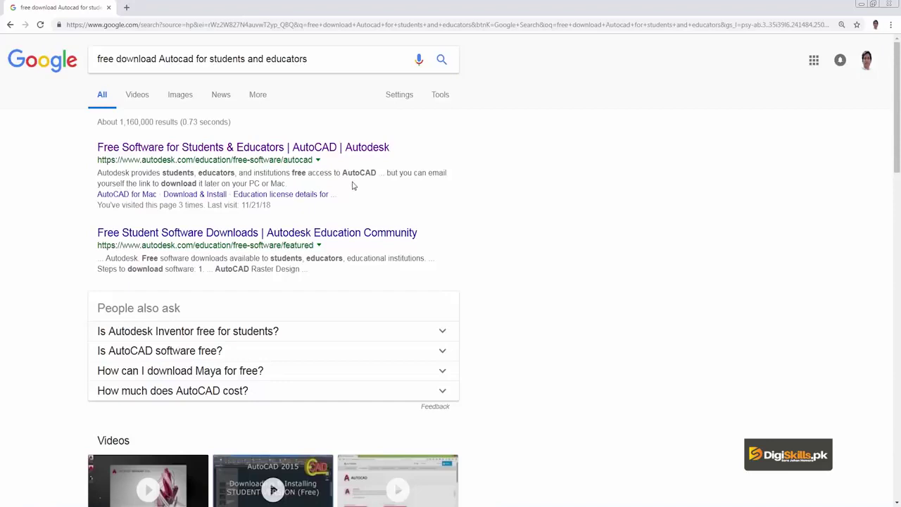
click(239, 148)
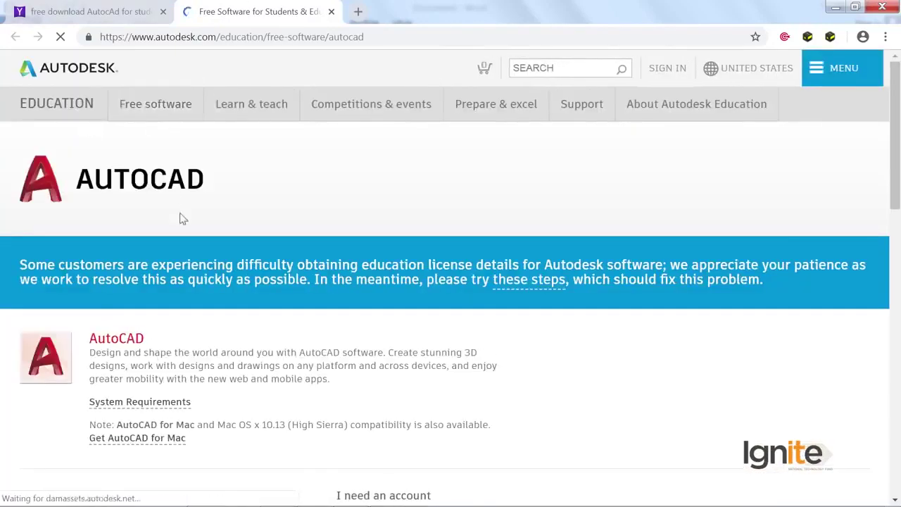
- Use the SIGN IN button under 'I have an account' on the AutoCAD education page
scroll(164, 244, down, 1)
scroll(169, 225, down, 2)
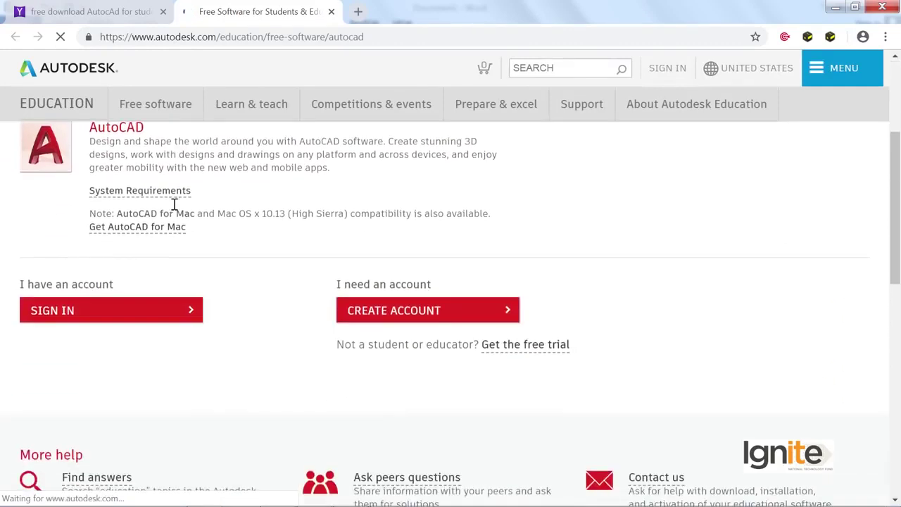
click(110, 304)
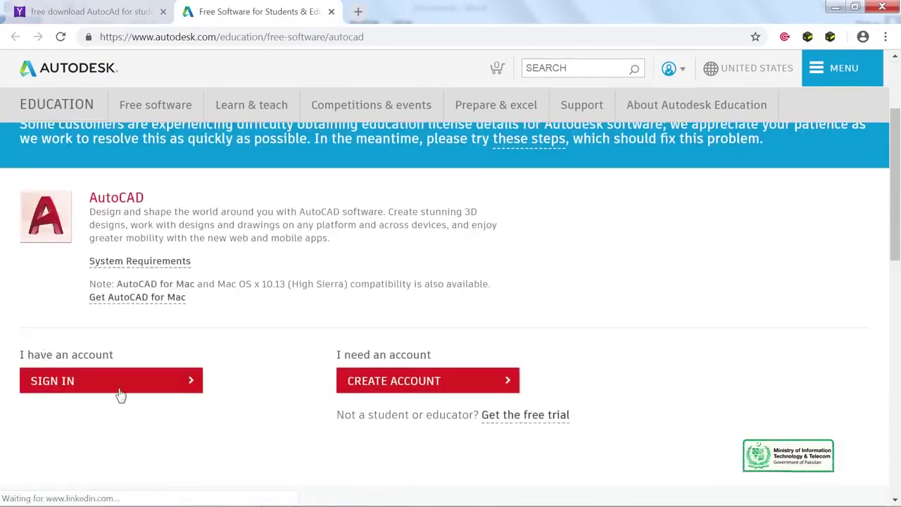
click(126, 383)
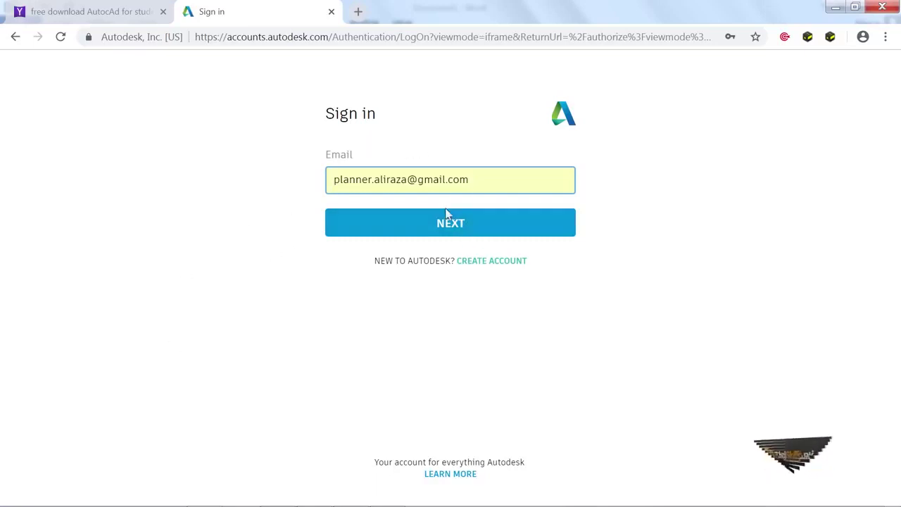
- Sign in to the Autodesk account with its password, keeping Stay signed in enabled
click(454, 229)
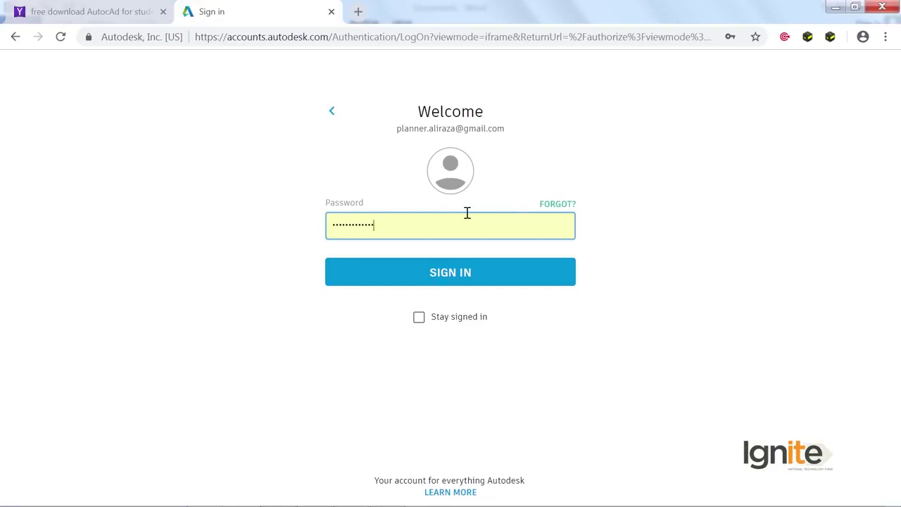
click(446, 321)
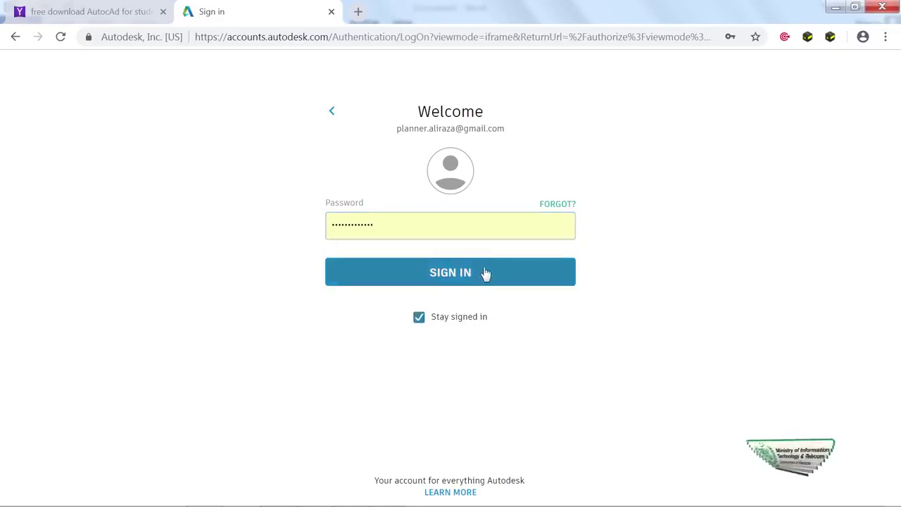
click(469, 285)
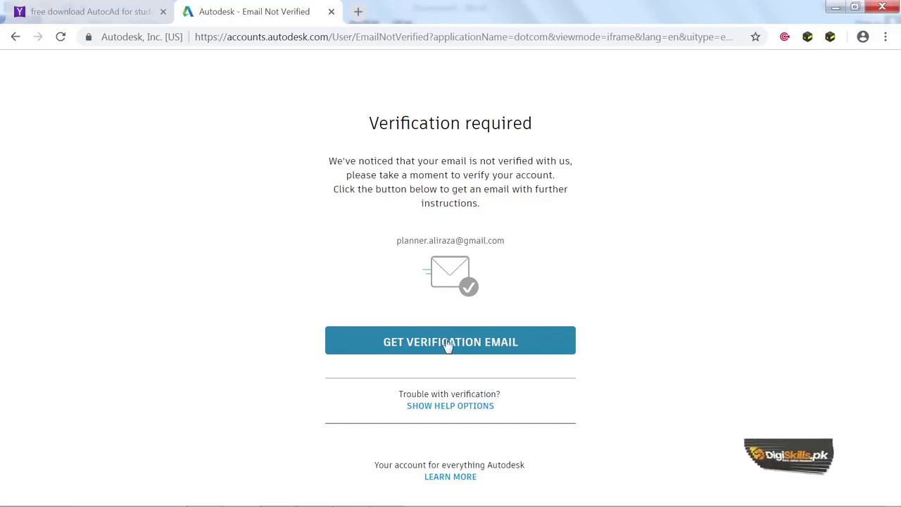
- Request the Autodesk verification e-mail and start a new blank browser tab
click(447, 343)
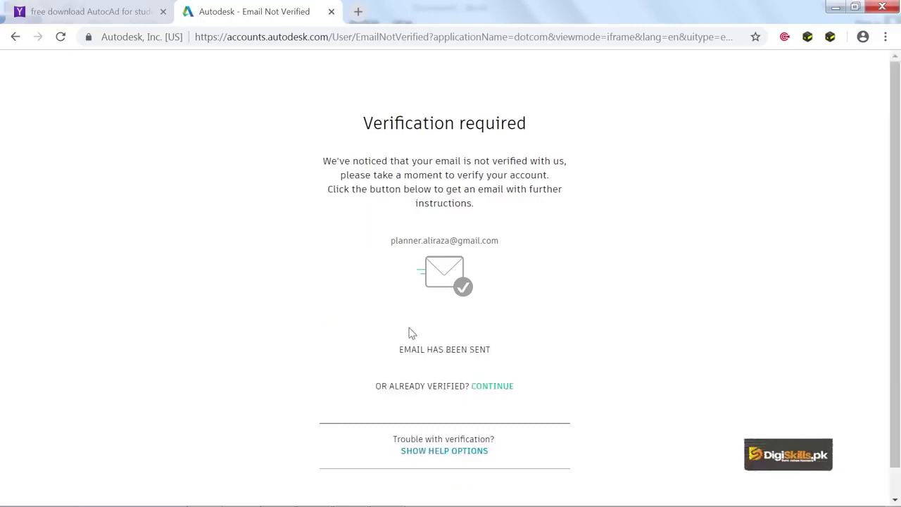
click(357, 13)
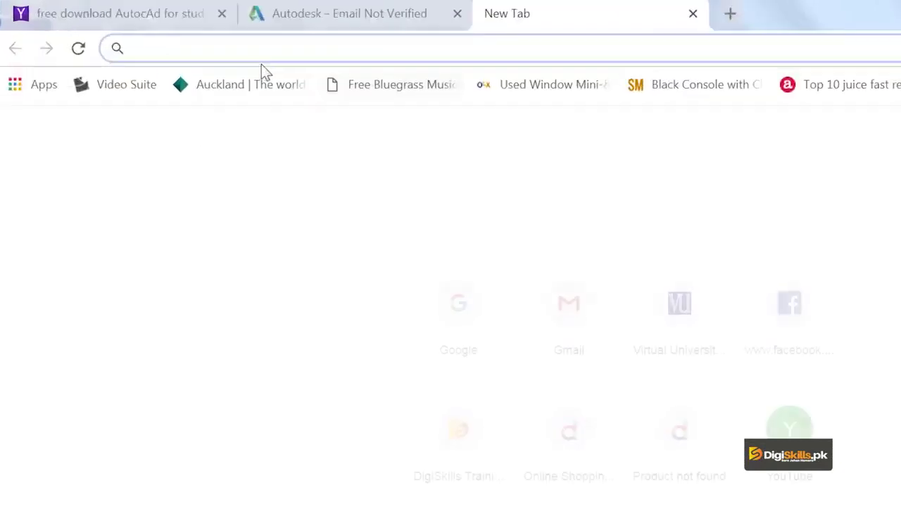
- Go to gmail.com and sign in with the account's e-mail address
text(gmail.com)
key(Return)
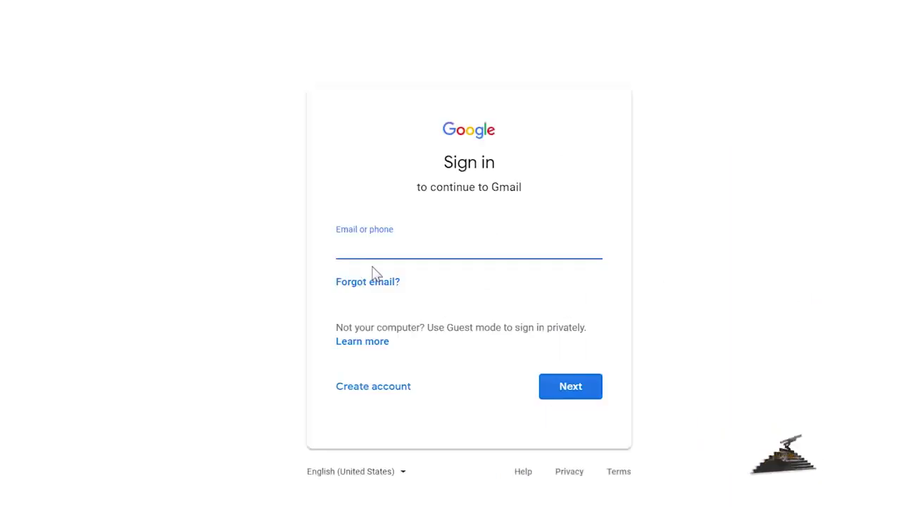
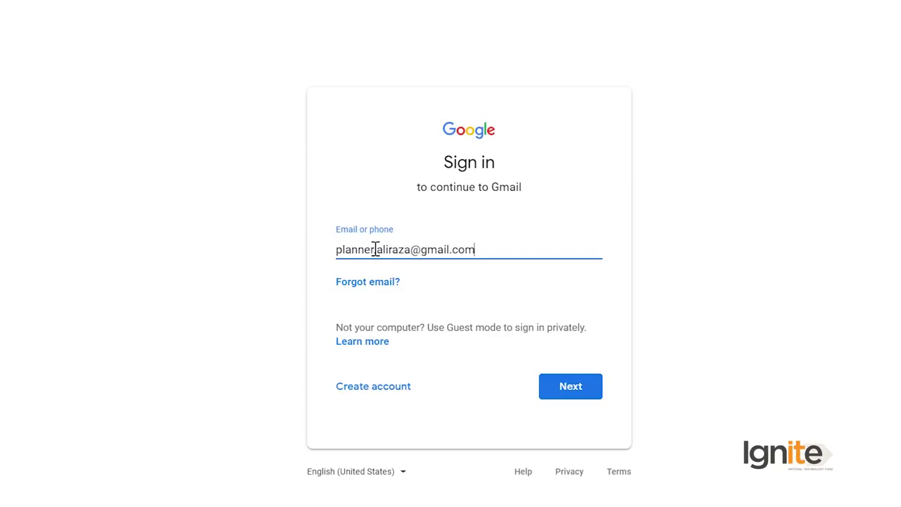
click(579, 396)
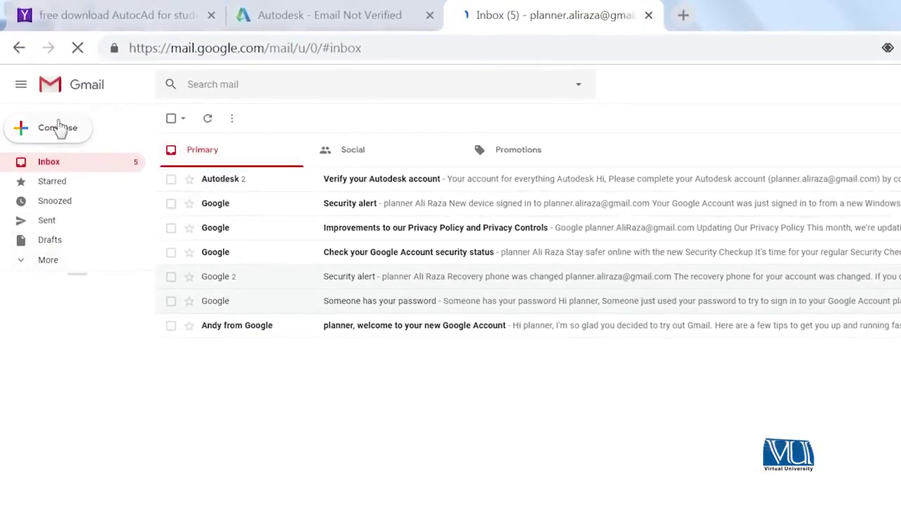
- Open the 'Verify your Autodesk account' email in Gmail and follow its VERIFY EMAIL link
click(48, 261)
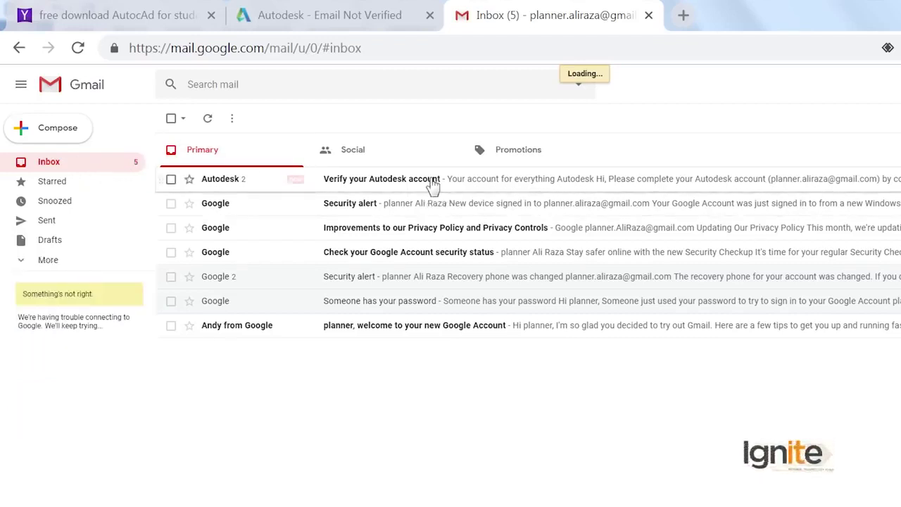
click(310, 161)
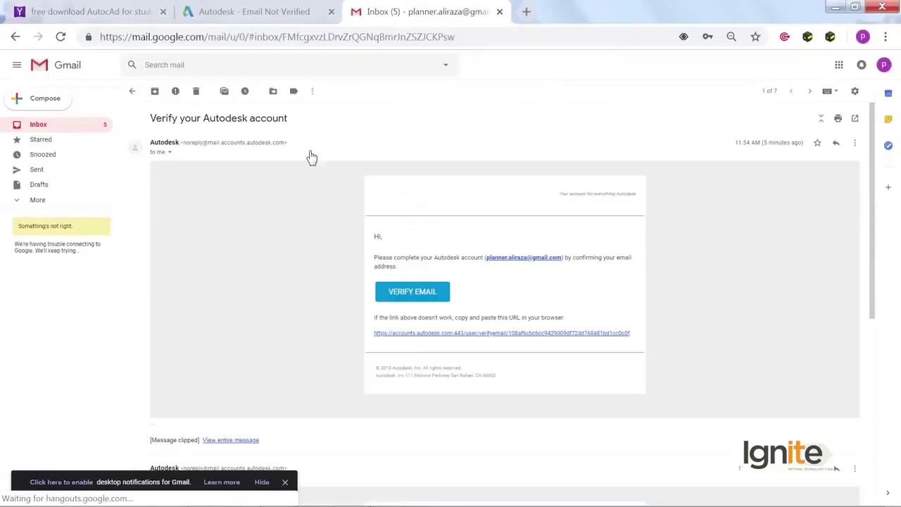
click(413, 303)
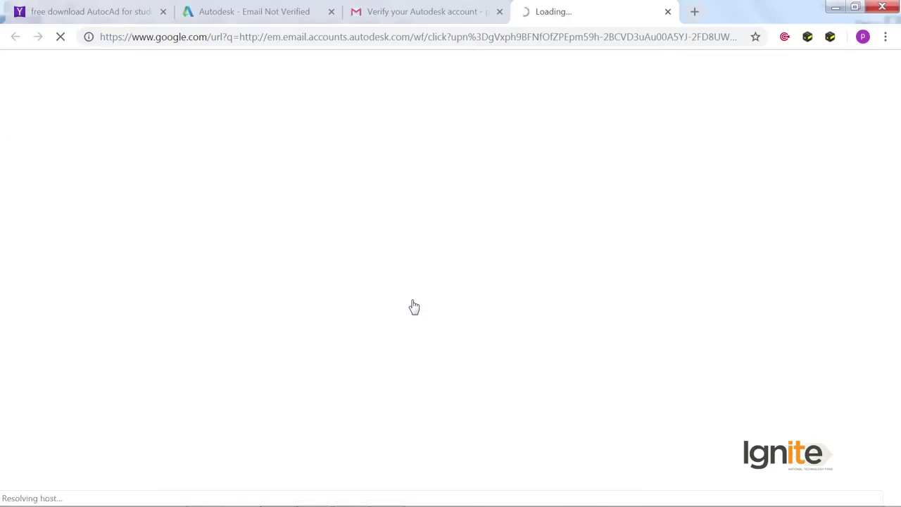